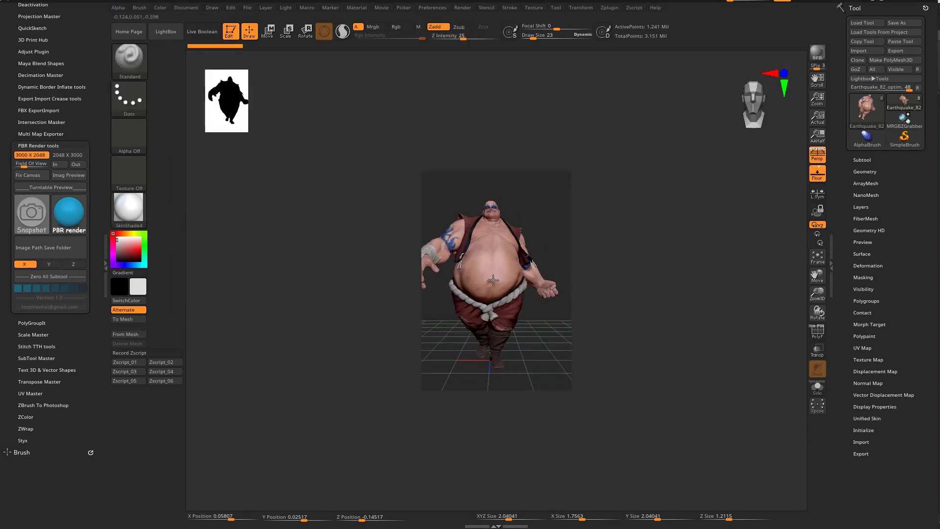
Step: Narrow the field of view on the Earthquake character, then preview the full-size 3000 X 2048 render
left_click(69, 217)
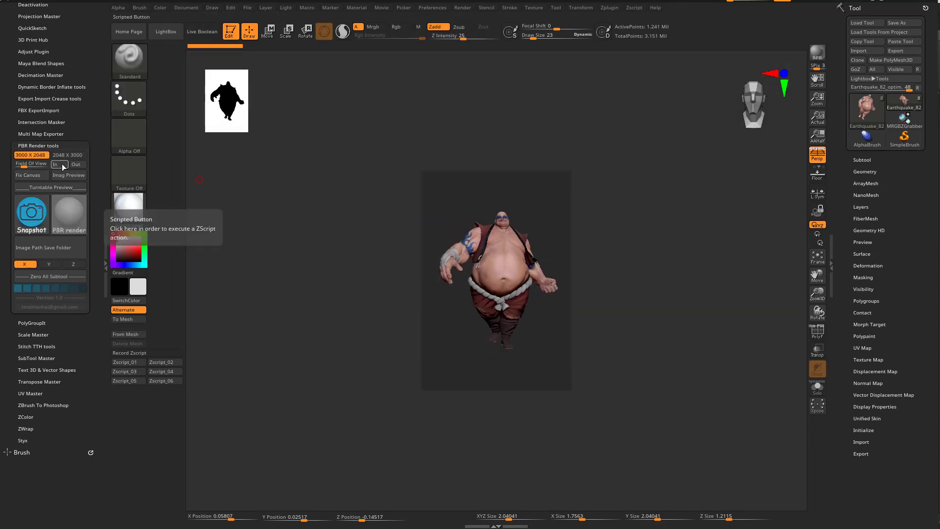
left_click_drag(26, 167, 23, 167)
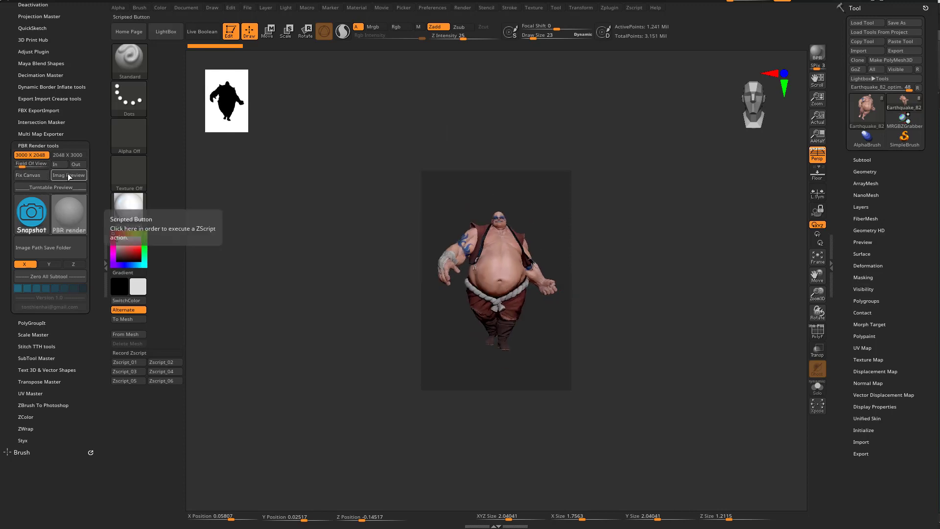
left_click(68, 216)
left_click(492, 520)
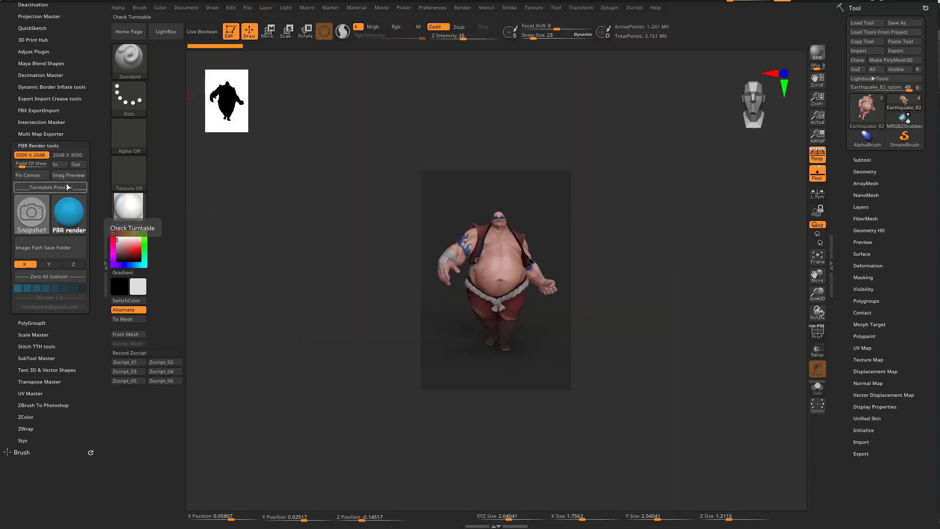
Step: Render View_1–View_8 and the Merge_View sheets into New folder (6), keeping its window in view
left_click(67, 187)
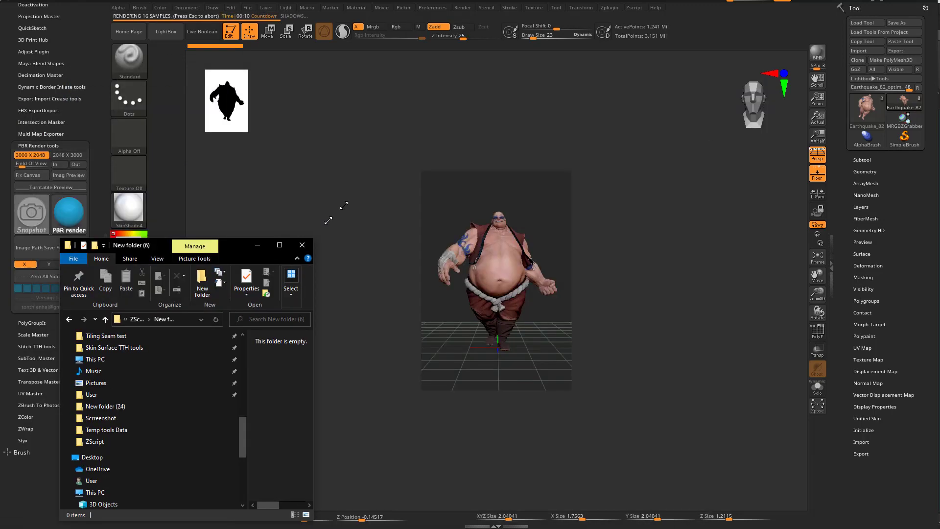
mouse_move(130, 244)
left_mouse_down()
mouse_move(657, 151)
mouse_move(648, 149)
left_mouse_up()
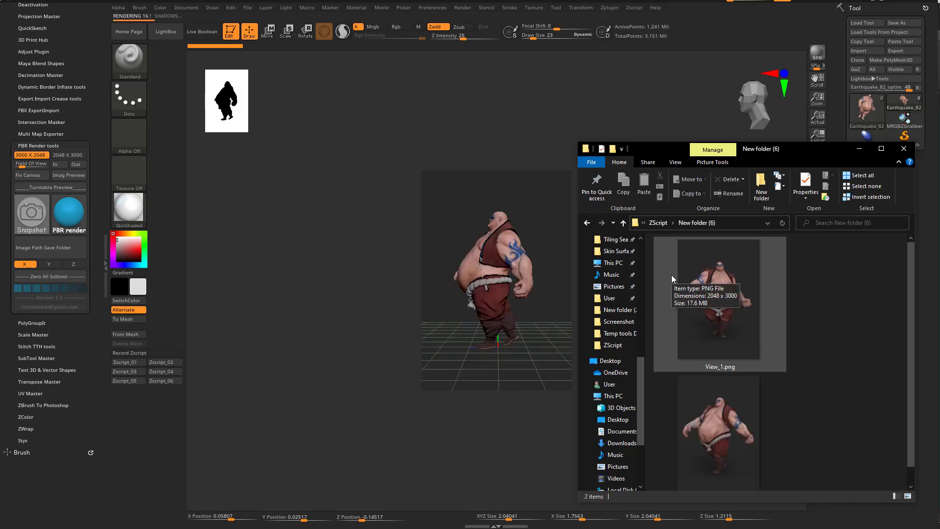
scroll(671, 274, "down", 2, "ctrl")
left_click_drag(676, 152, 684, 140)
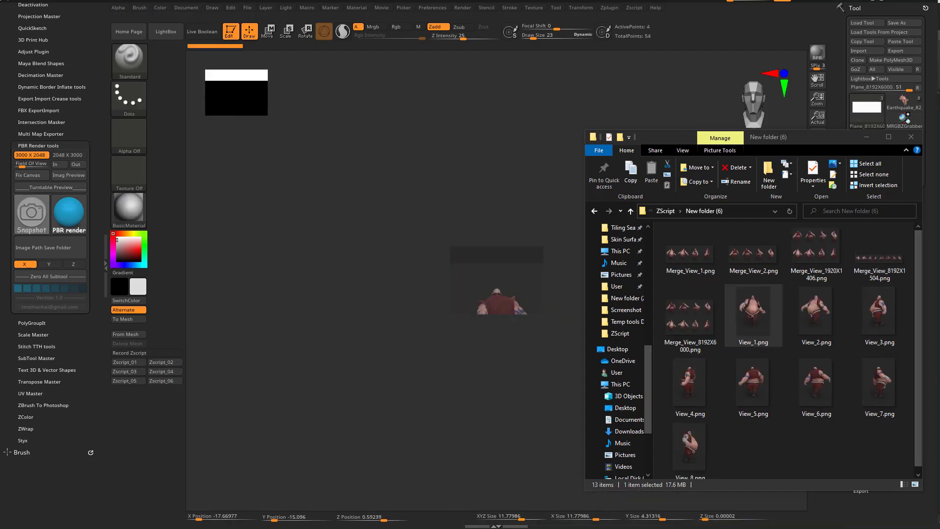
Step: Drop the eight View renders into PureRef and select the five Merge_View sheets
left_click(690, 445, "shift")
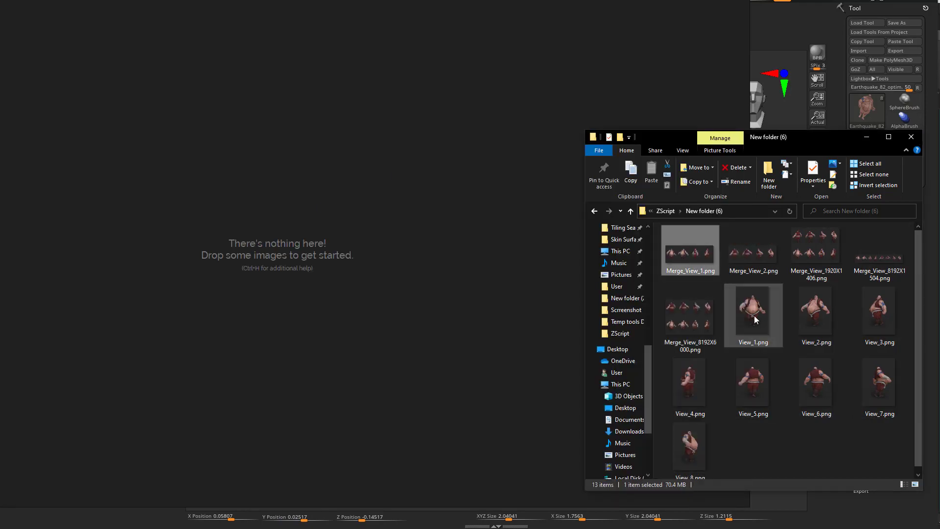
left_click_drag(754, 308, 342, 221)
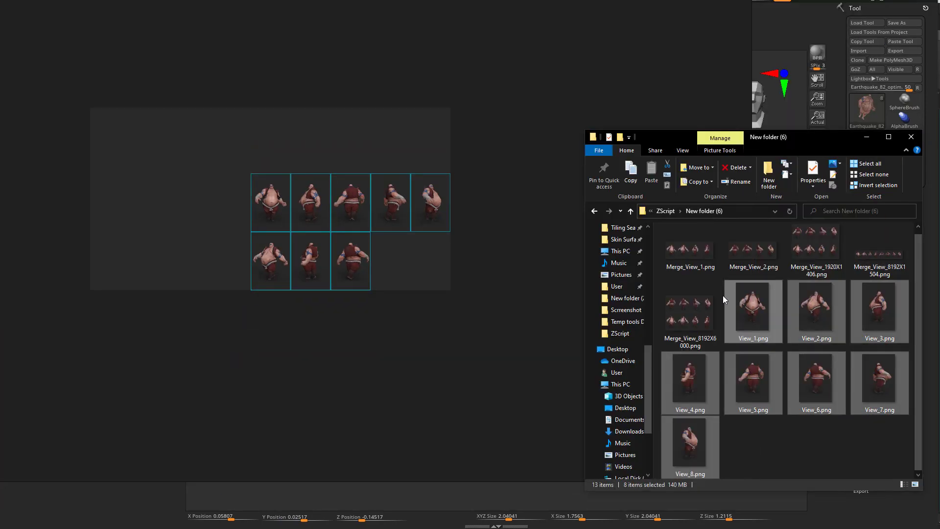
left_click_drag(723, 295, 519, 117)
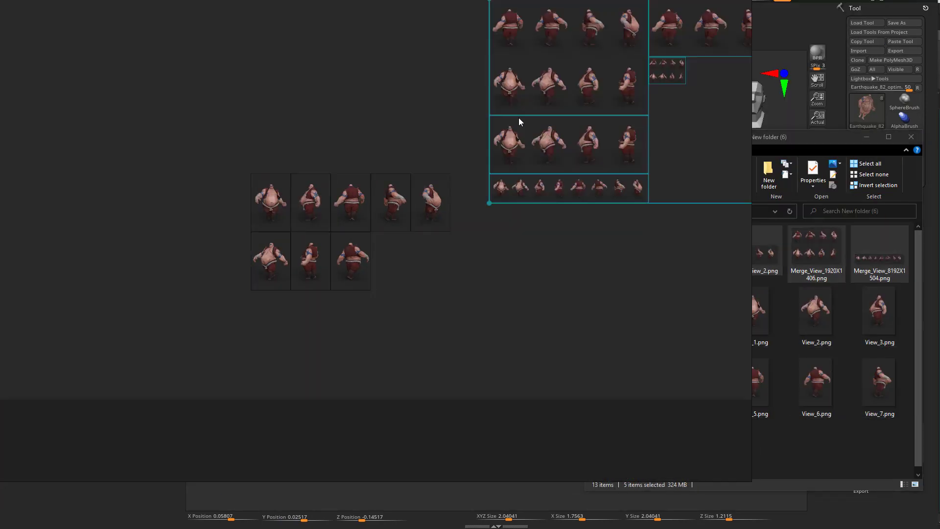
scroll(300, 166, "up", 5)
scroll(523, 288, "up", 3)
Step: Add the five merged contact sheets to the PureRef board, zoom around, and return to ZBrush
left_click_drag(522, 287, 153, 345)
scroll(153, 346, "down", 5)
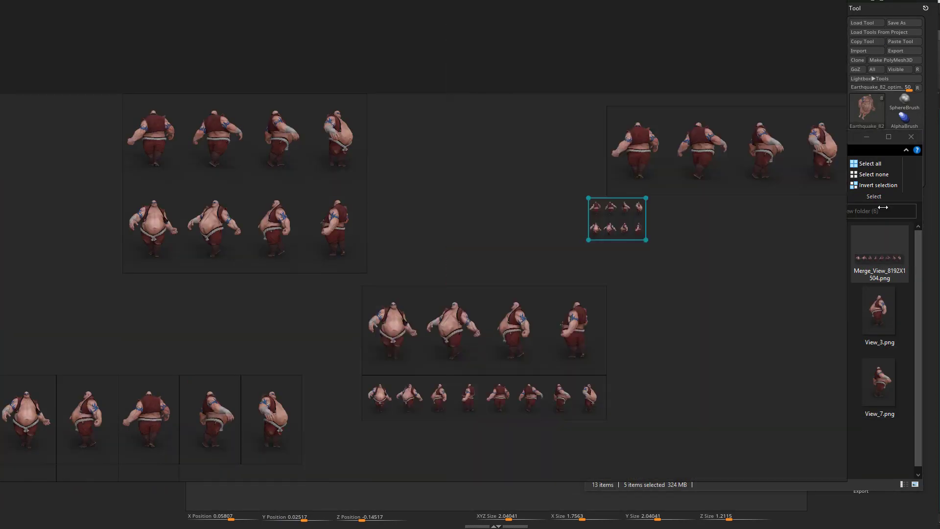
scroll(777, 221, "up", 3)
scroll(776, 222, "up", 5)
scroll(369, 210, "down", 5)
scroll(369, 209, "up", 5)
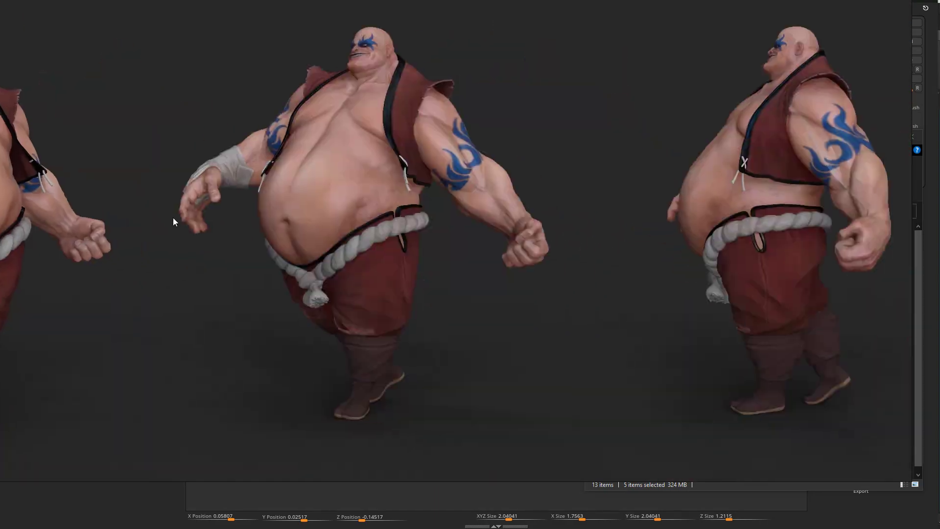
scroll(518, 280, "up", 3)
left_click(45, 142)
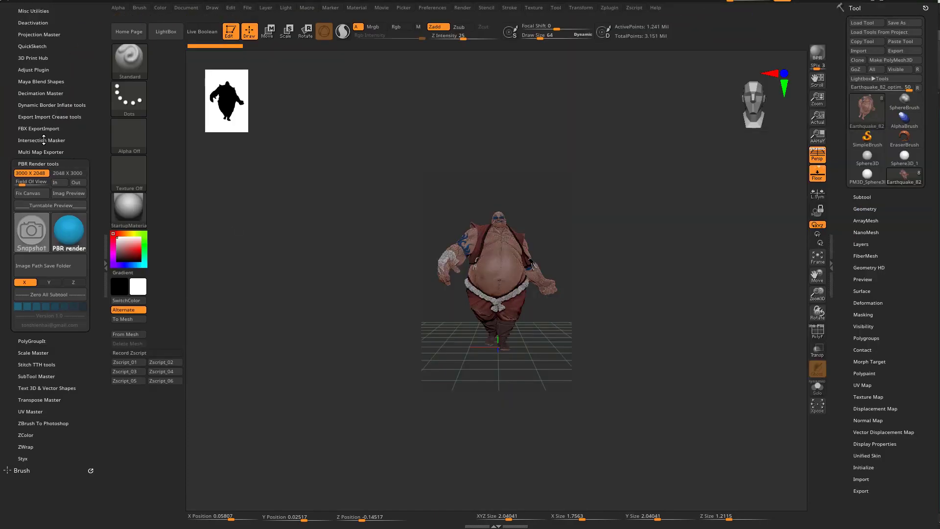
Step: Apply a flat grey material, set New folder (7) as the image save folder, and narrow the view
left_click(411, 213)
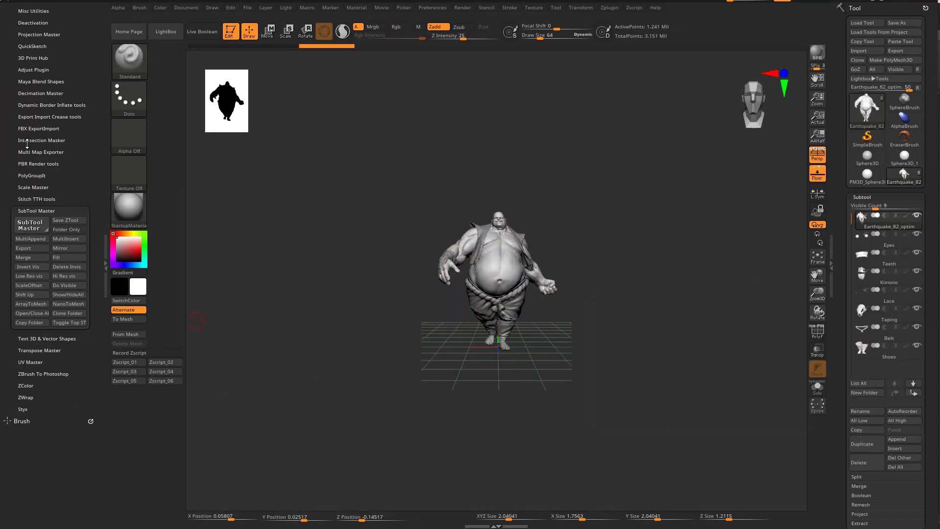
left_click(38, 163)
left_click(33, 265)
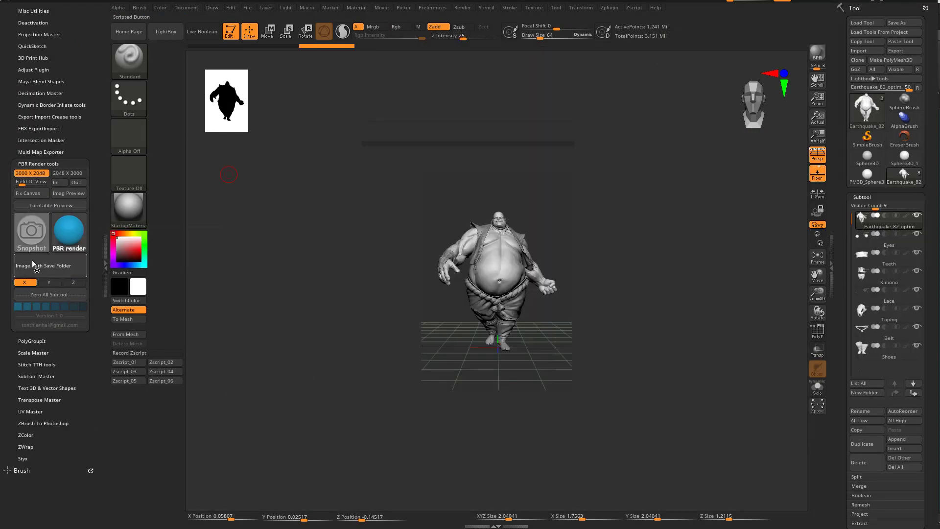
left_click(59, 183)
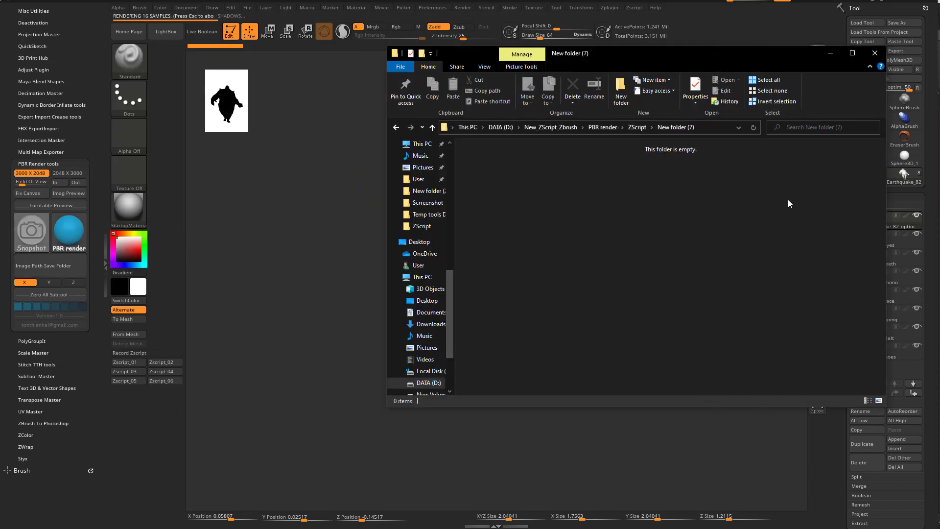
Step: Move and resize the New folder (7) window to watch the grey renders arrive
mouse_move(637, 53)
left_mouse_down()
mouse_move(294, 59)
mouse_move(771, 62)
left_mouse_up()
left_click_drag(519, 256, 595, 255)
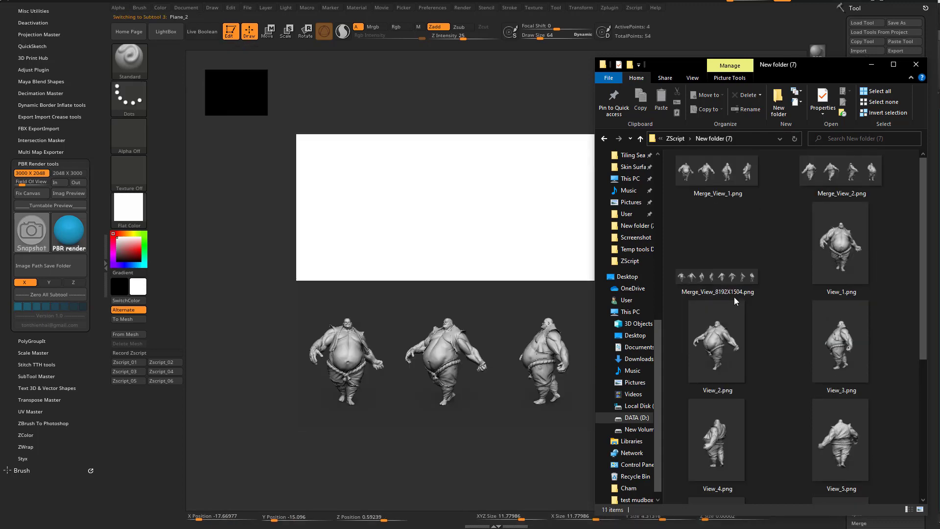
Step: Select all thirteen grey renders and step through them in the image viewer
left_click(841, 342)
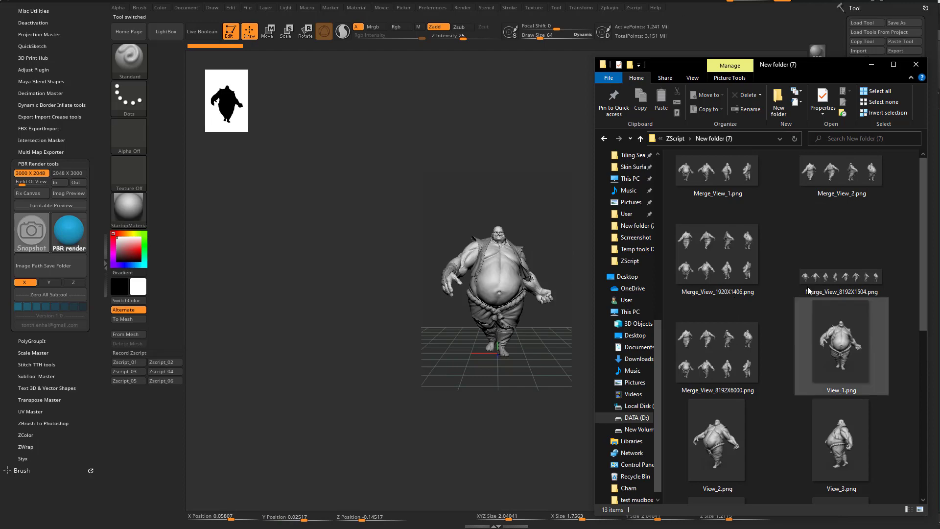
scroll(841, 343, "down", 1, "ctrl")
key("ctrl+a")
key("Return")
key("Right")
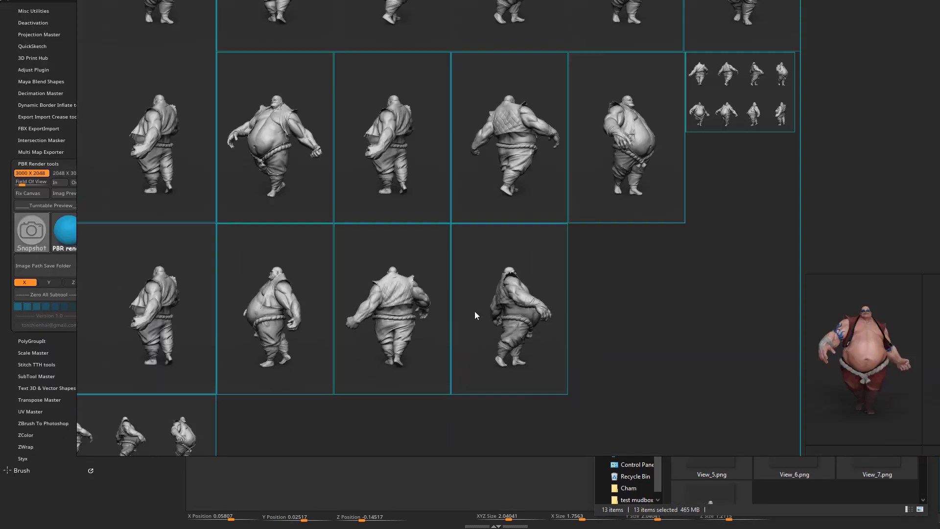
key("Right")
key("Right")
key("Escape")
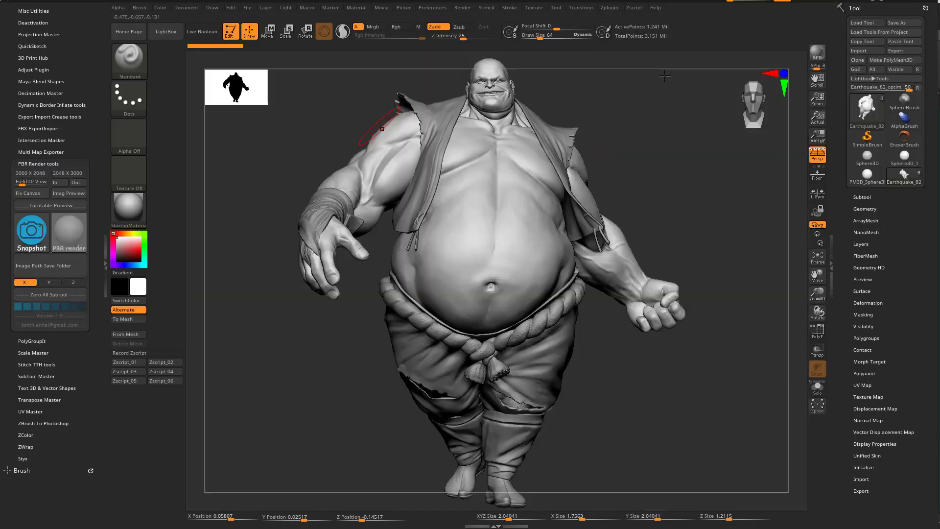
Step: Load the rhino project from LightBox without saving, and set the render size to 2048 X 3000
key("comma")
double_click(211, 204)
left_click(501, 313)
left_click(68, 173)
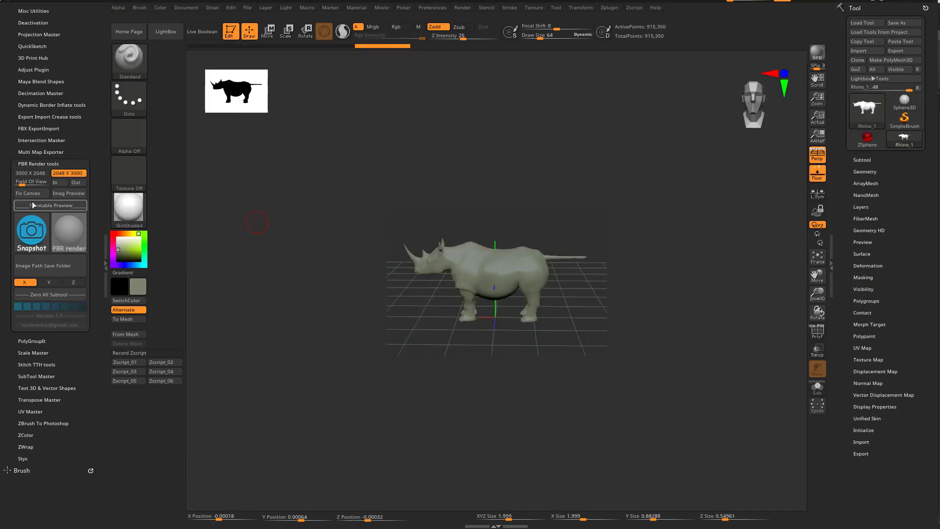
Step: Open New folder (8) to see the rhino's View_1–View_8 and Merge_View renders
double_click(701, 211)
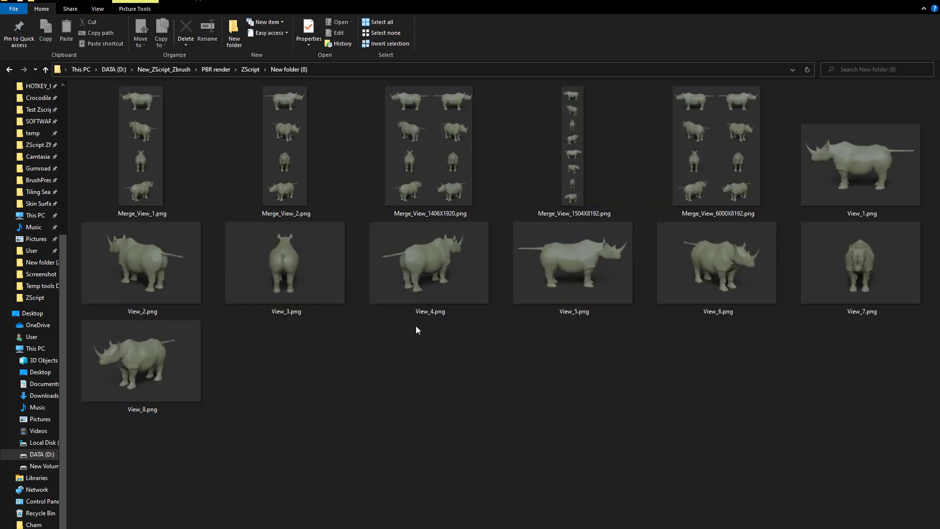
Step: Select all rhino renders in New folder (8), then bring up LightBox to load the Head project
key("ctrl+a")
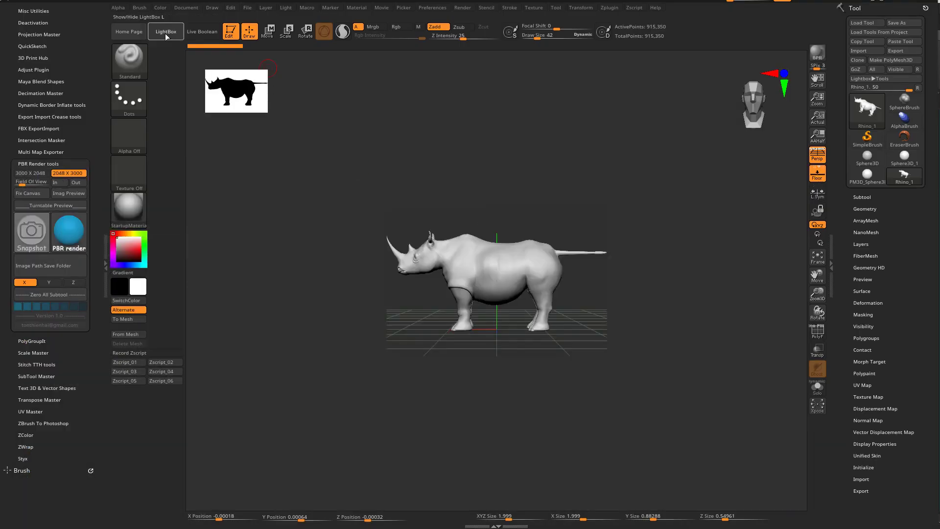
left_click(166, 31)
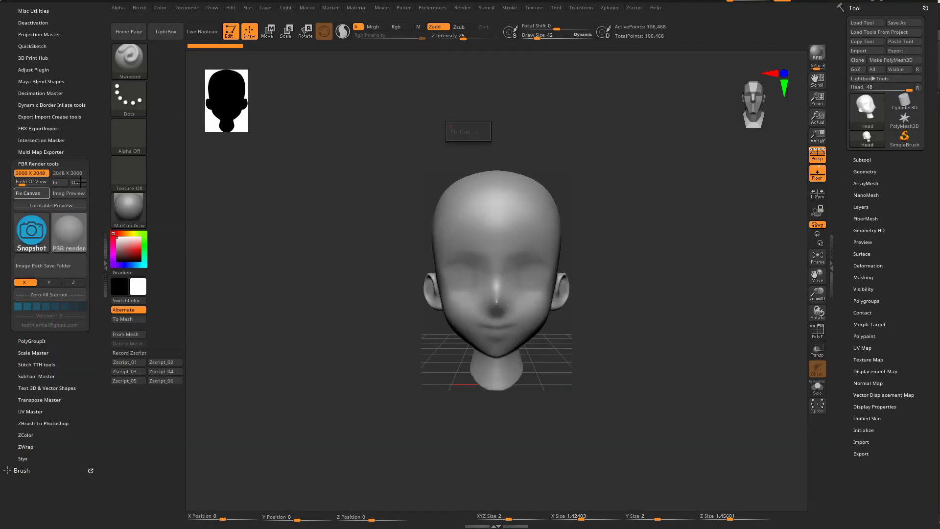
Step: Zoom the field of view in on the head model
left_click(65, 185)
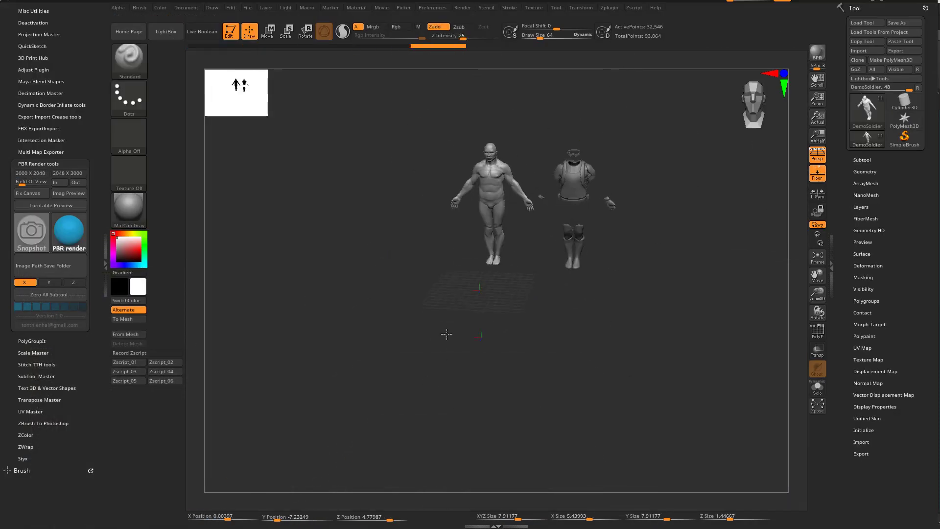
Step: Center the soldier at the origin facing front, set 3000 X 2048, and start rendering
left_click(69, 304)
left_click(49, 282)
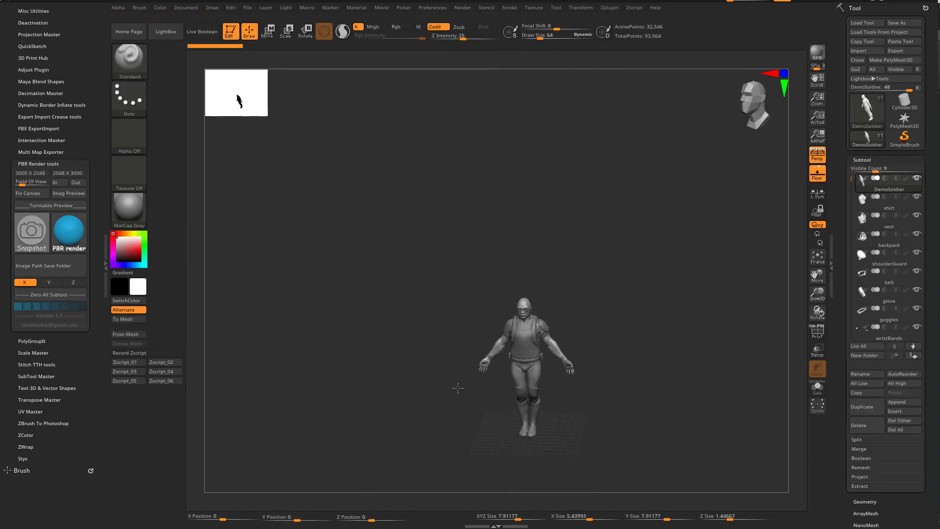
left_click(31, 173)
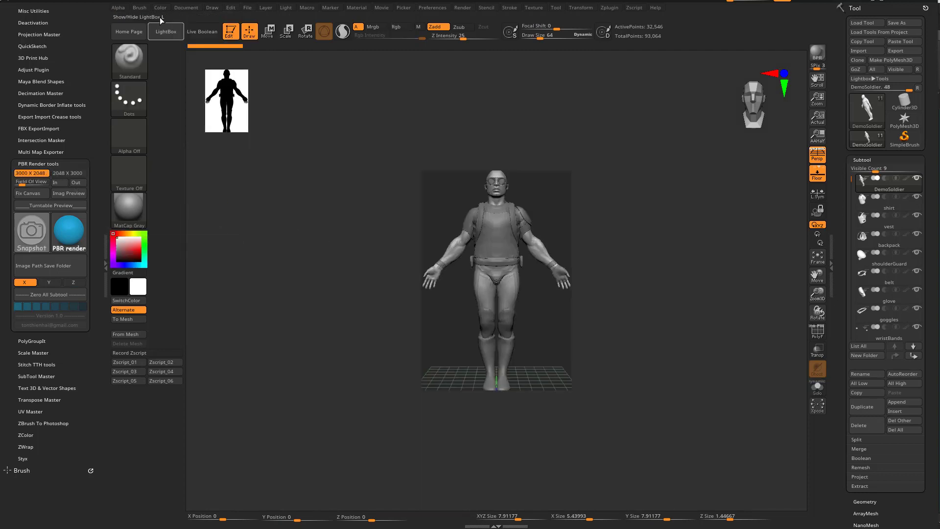
left_click(34, 245)
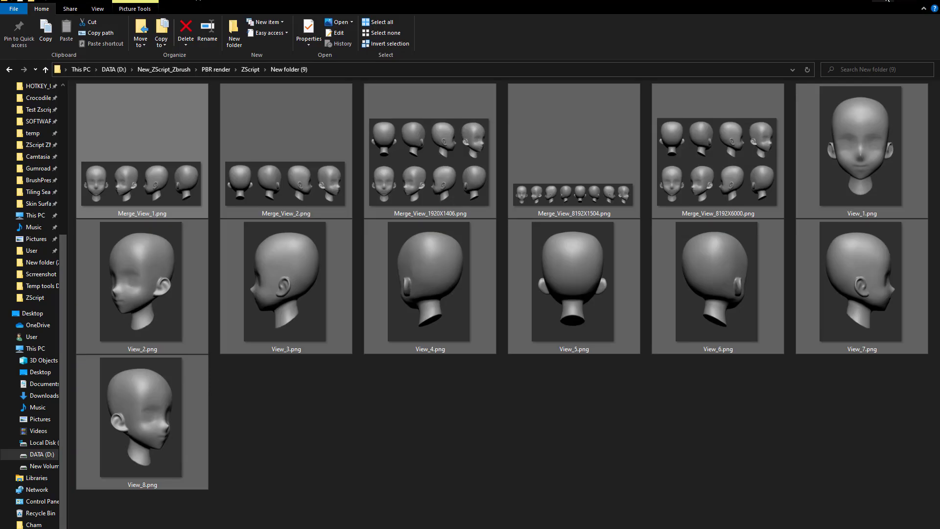
Step: Paste the head's output folder path into Copy Folder Patch and confirm it
right_click(381, 142)
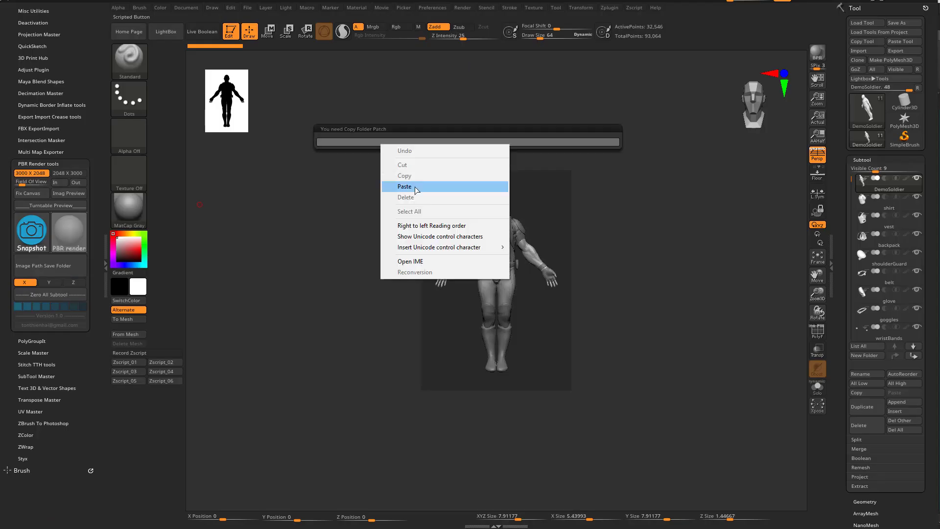
left_click(415, 189)
key("Return")
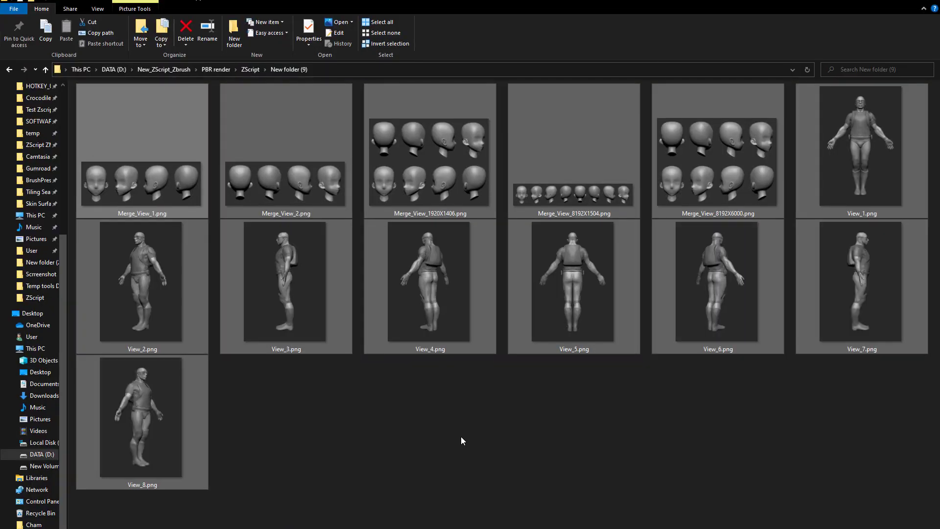